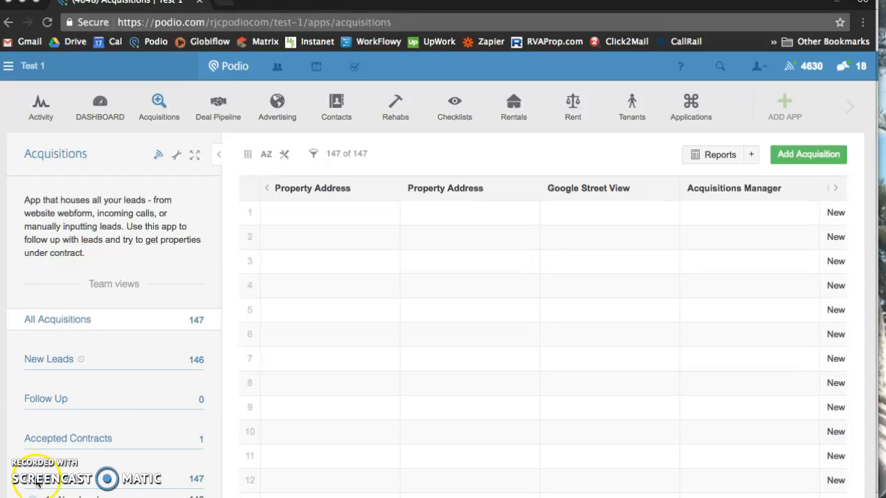
Open the Excel import page for the Acquisitions app
{"action": "left_click", "coordinate": [177, 155]}
{"action": "left_click", "coordinate": [179, 161]}
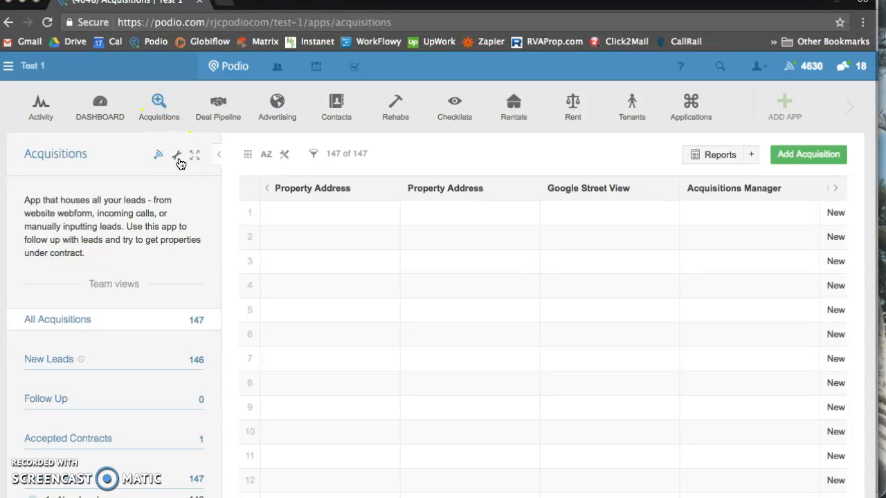
{"action": "left_click", "coordinate": [177, 157]}
{"action": "left_click", "coordinate": [198, 192]}
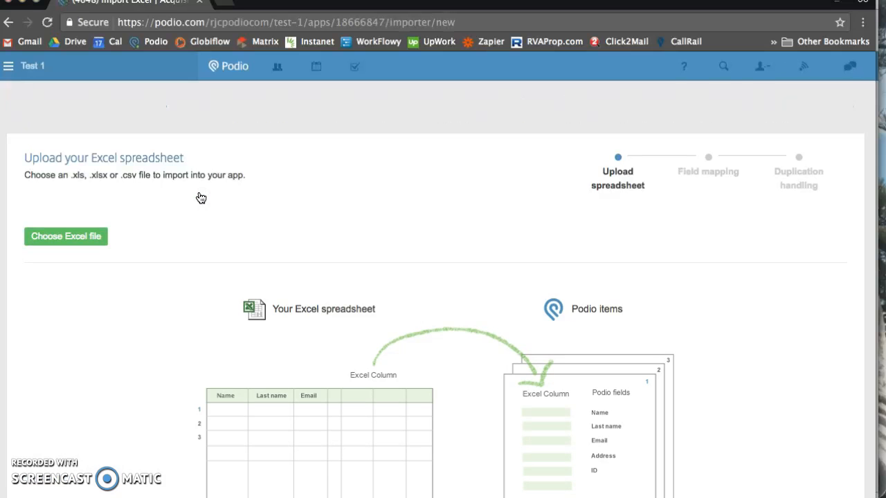
Try to upload test upload into podio.gsheet from the Podio Product folder in Google Drive as the import file
{"action": "left_click", "coordinate": [101, 237]}
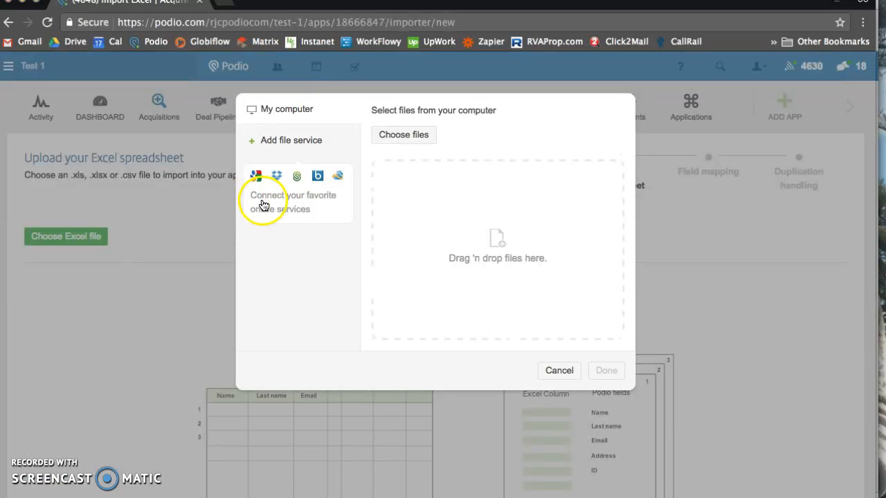
{"action": "left_click", "coordinate": [398, 138]}
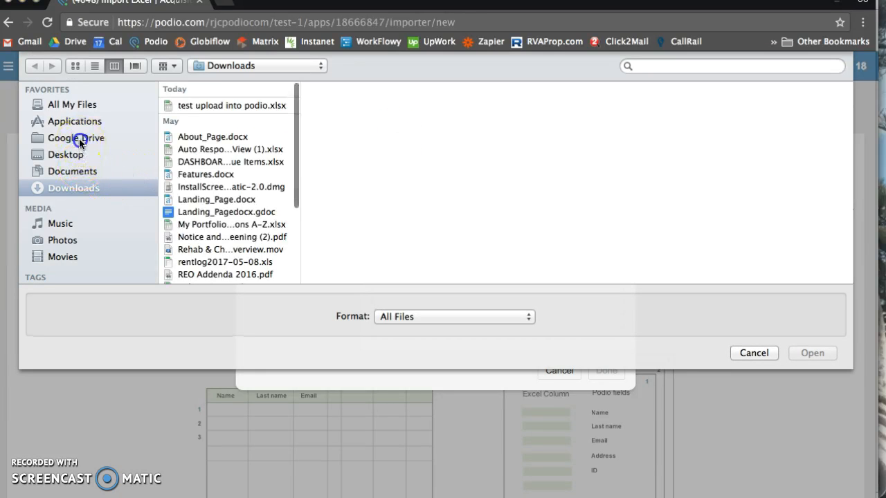
{"action": "left_click", "coordinate": [84, 138]}
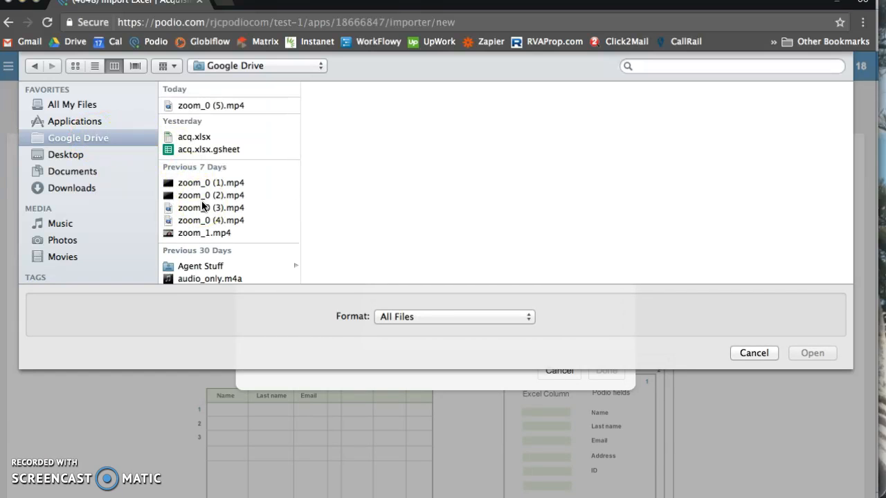
{"action": "scroll", "coordinate": [257, 216], "scroll_direction": "down", "scroll_amount": 5}
{"action": "left_click", "coordinate": [232, 245]}
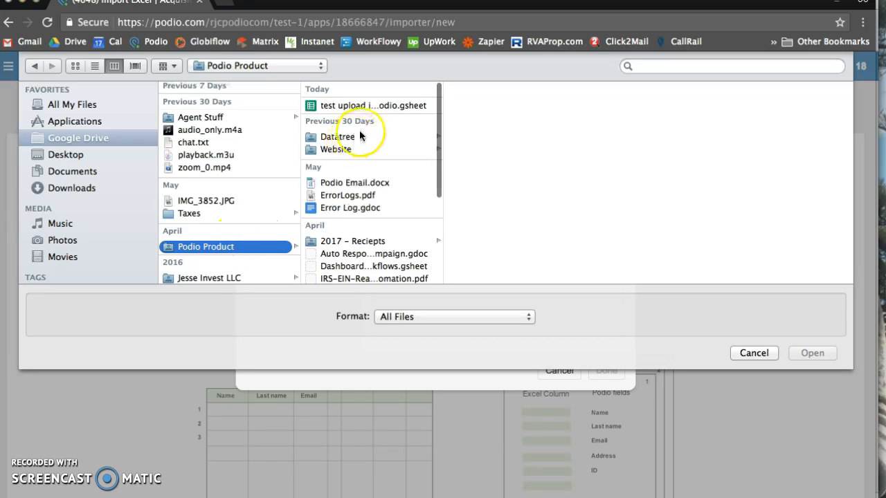
{"action": "left_click", "coordinate": [379, 105]}
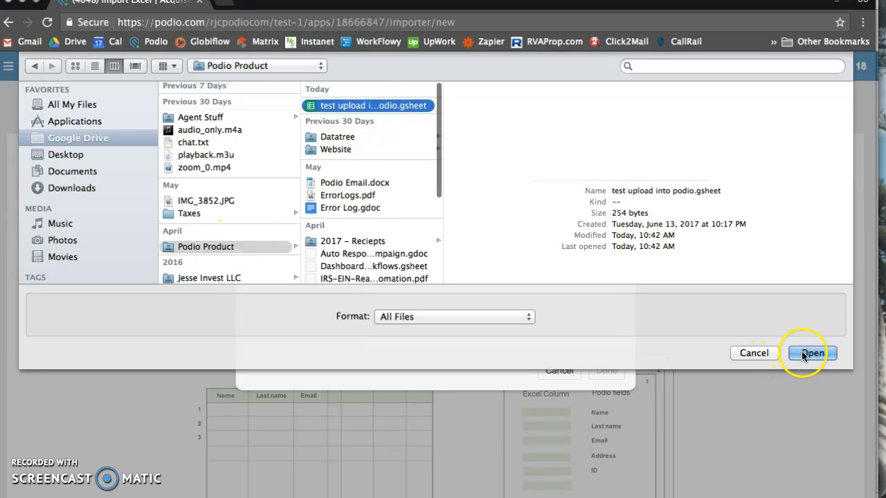
{"action": "left_click", "coordinate": [803, 353]}
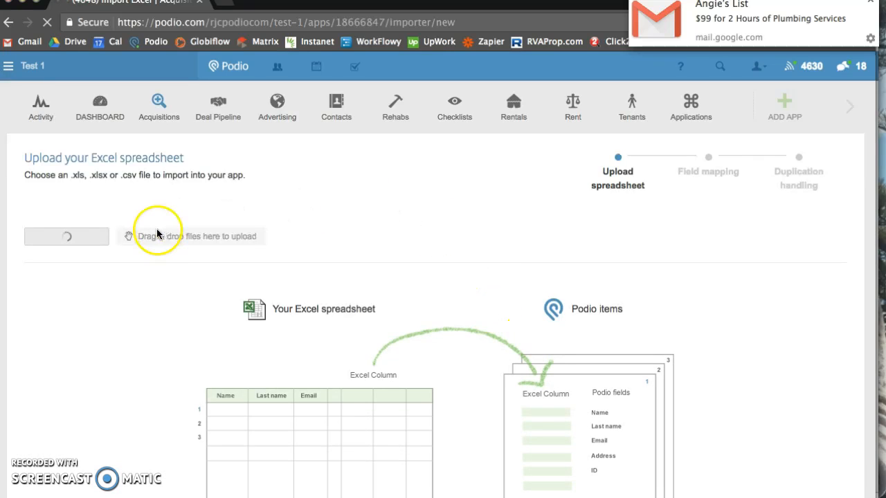
Switch to Google Sheets to examine the columns of the test upload into podio spreadsheet, and return to the Podio import page
{"action": "key", "text": "ctrl+Up"}
{"action": "left_click", "coordinate": [803, 284]}
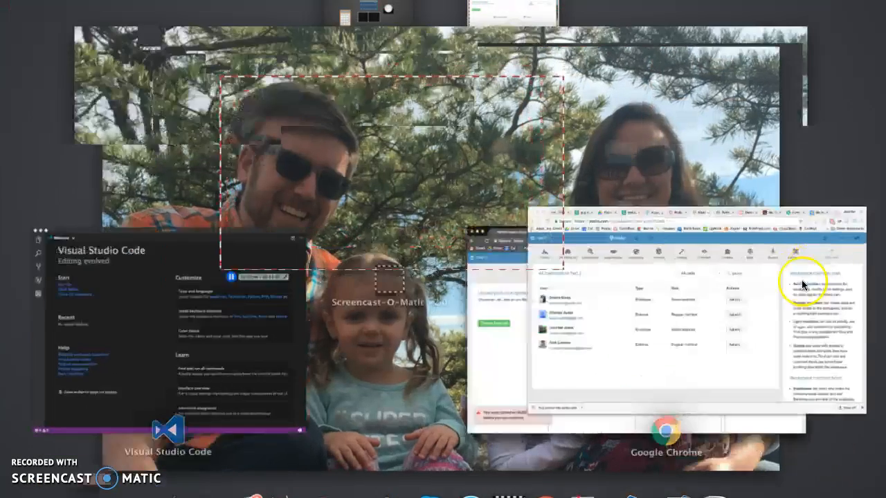
{"action": "left_click", "coordinate": [260, 6]}
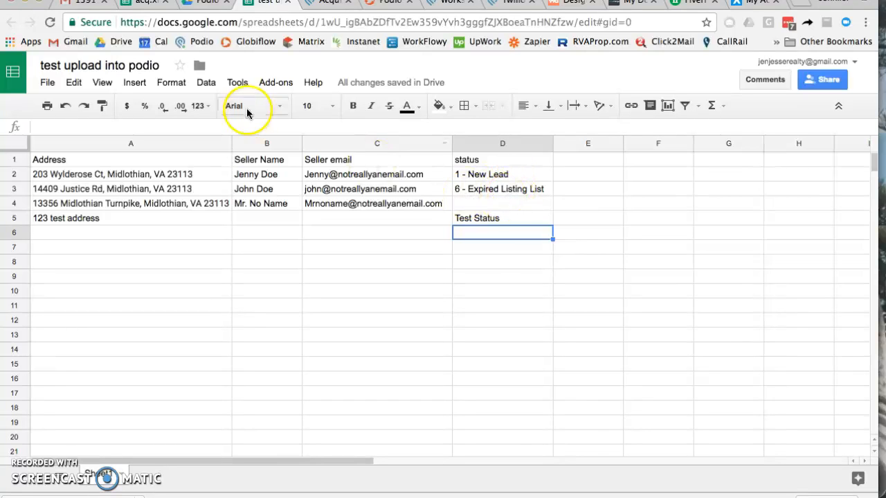
{"action": "key", "text": "ctrl+Up"}
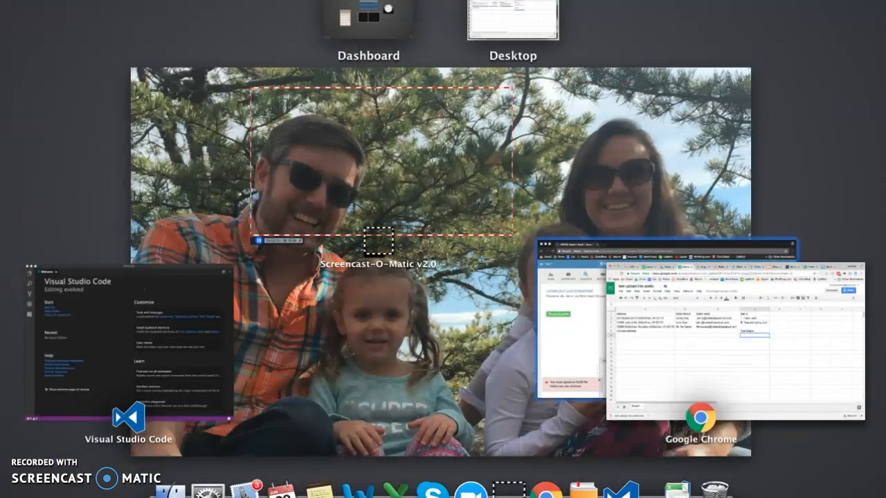
{"action": "left_click", "coordinate": [549, 322]}
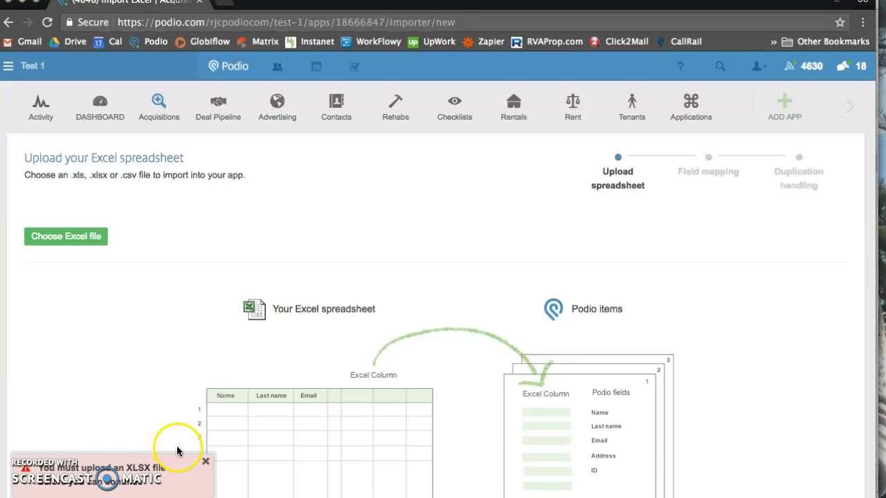
Switch to Google Sheets and download the test upload into podio spreadsheet as Microsoft Excel (.xlsx)
{"action": "key", "text": "ctrl+Up"}
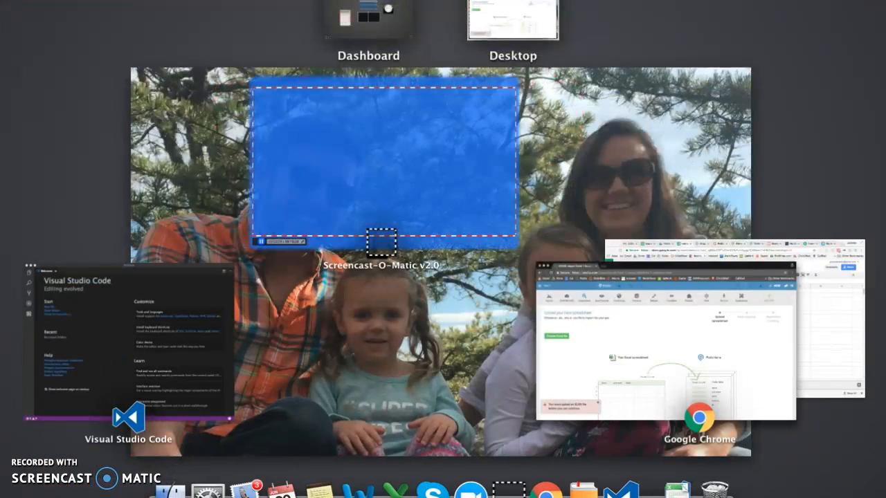
{"action": "left_click", "coordinate": [819, 269]}
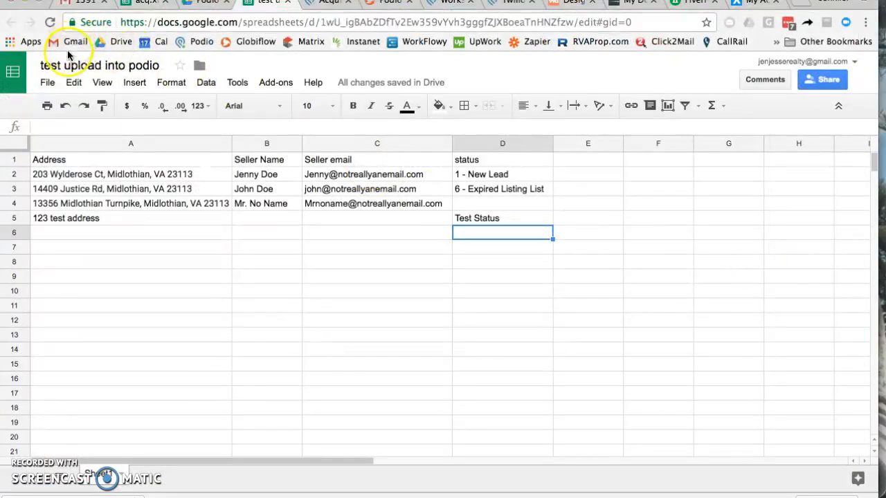
{"action": "left_click", "coordinate": [47, 84]}
{"action": "mouse_move", "coordinate": [122, 322]}
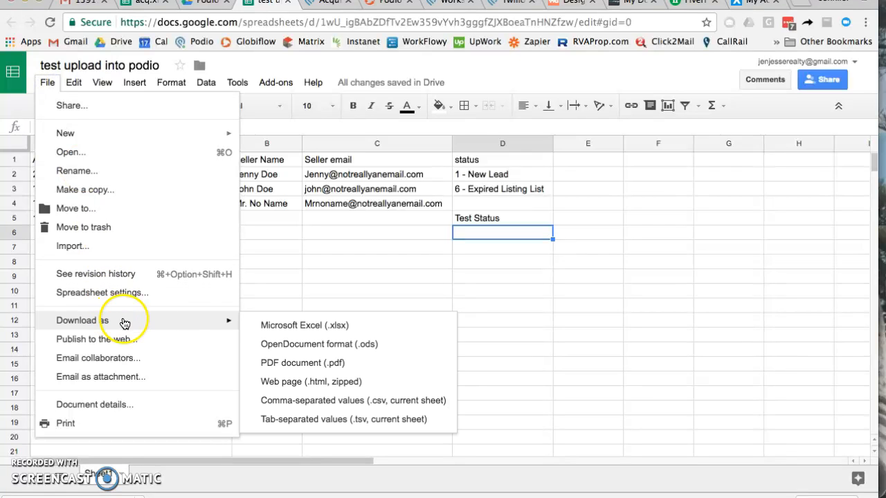
{"action": "left_click", "coordinate": [269, 327]}
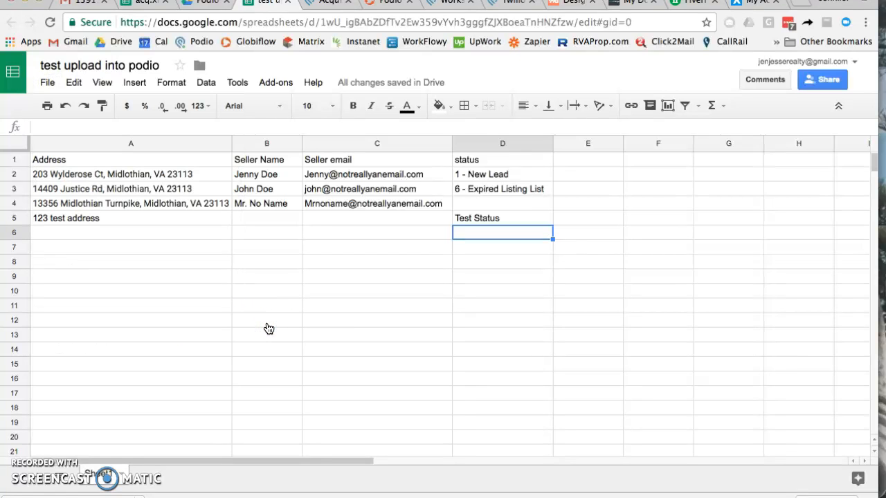
Switch back to Podio and open the file selection dialog for the Excel import
{"action": "key", "text": "ctrl+Up"}
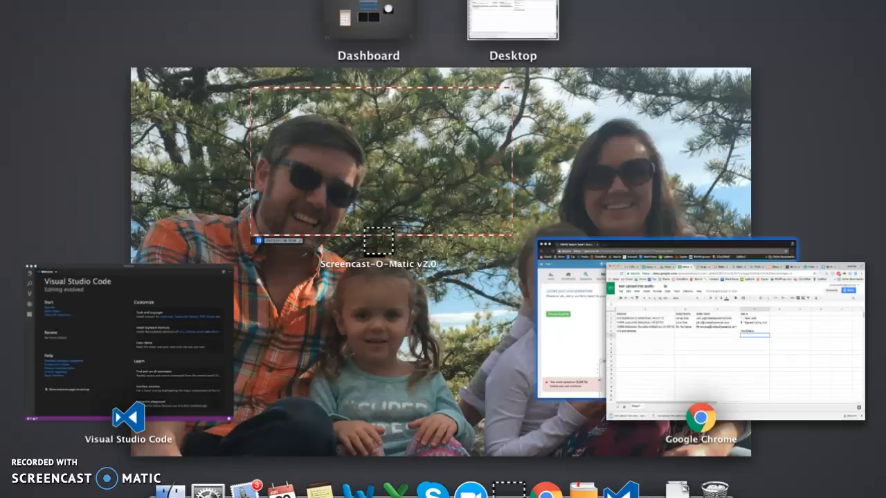
{"action": "left_click", "coordinate": [568, 342]}
{"action": "left_click", "coordinate": [98, 239]}
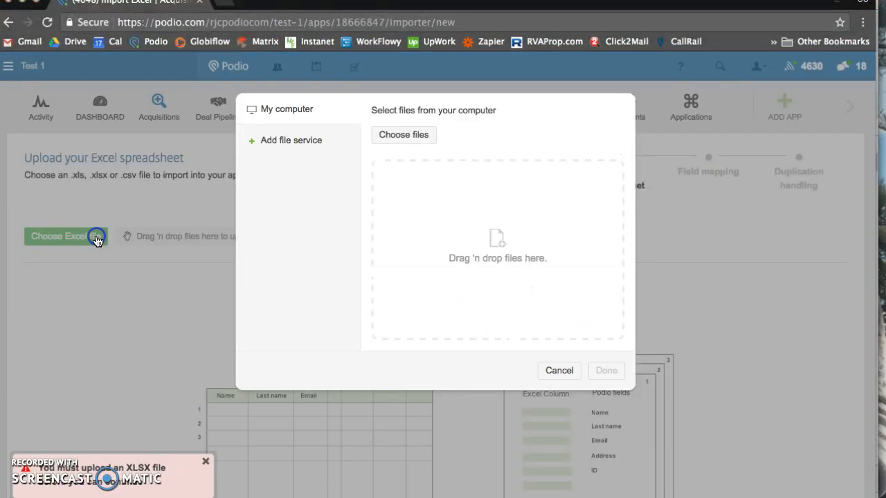
{"action": "left_click", "coordinate": [407, 140]}
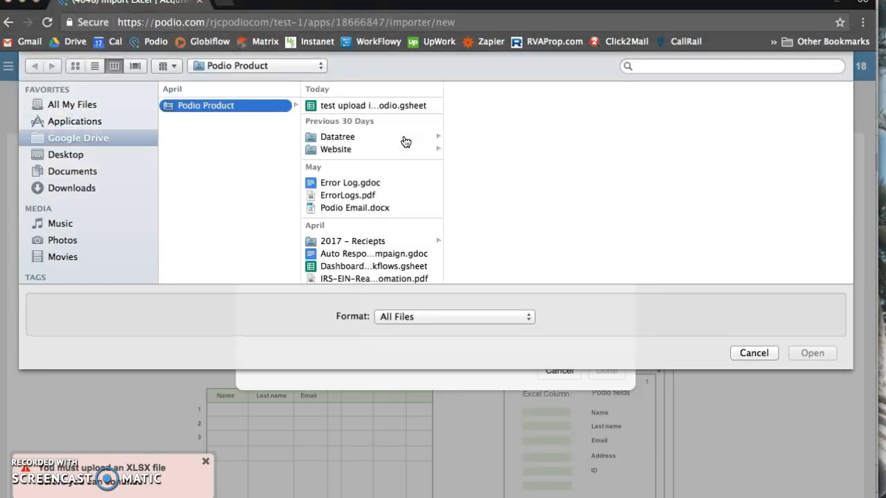
{"action": "left_click", "coordinate": [76, 187]}
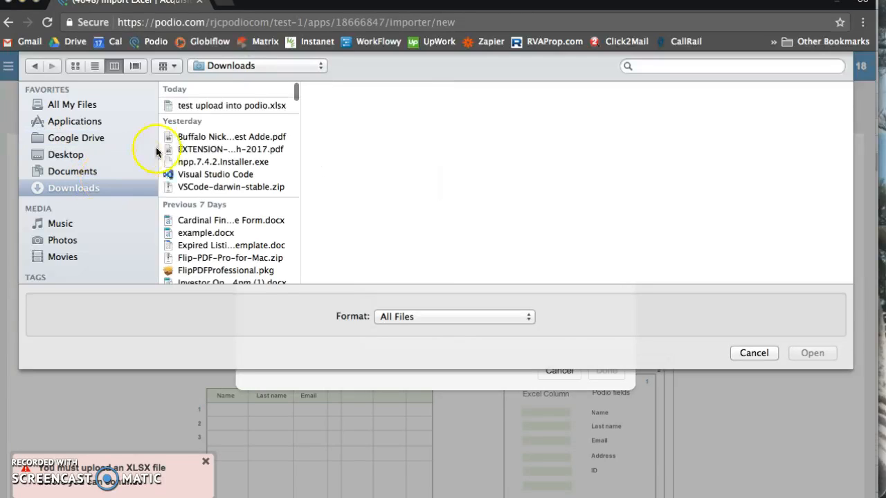
{"action": "left_click", "coordinate": [251, 106]}
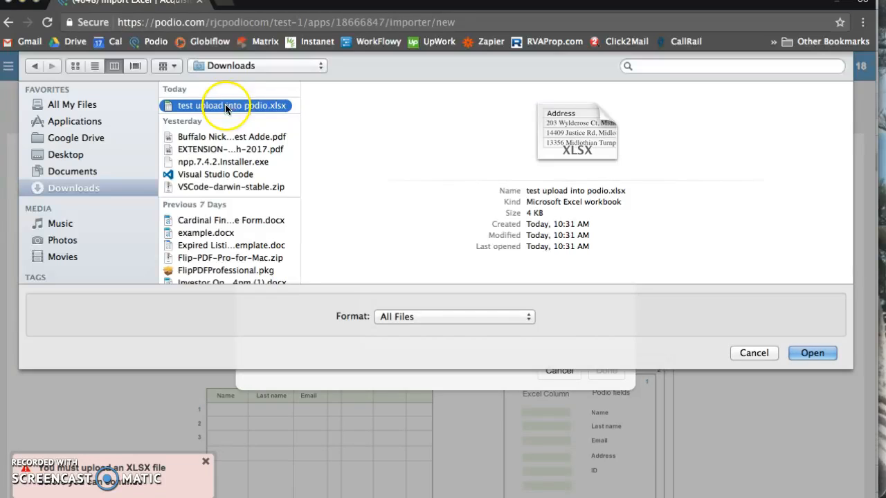
{"action": "scroll", "coordinate": [192, 139], "scroll_direction": "up", "scroll_amount": 2}
{"action": "left_click", "coordinate": [753, 353]}
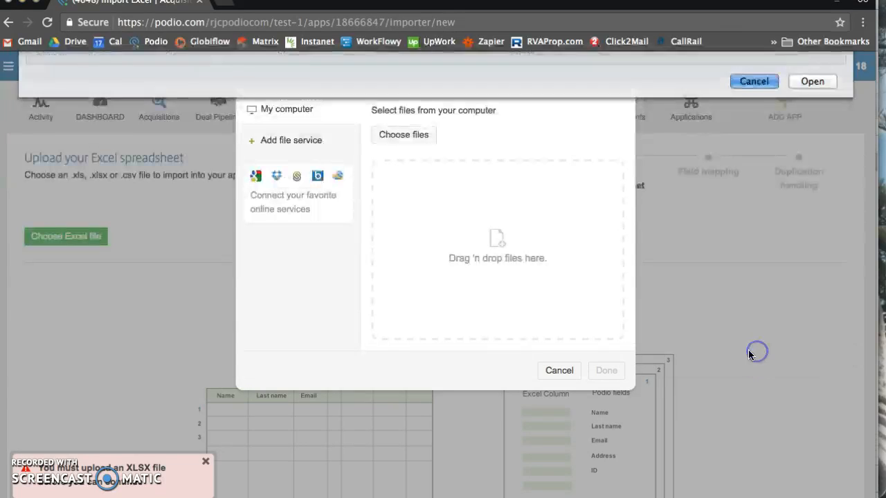
Upload test upload into podio (1).xlsx from the Downloads folder as the import file and dismiss the error notice
{"action": "left_click", "coordinate": [415, 139]}
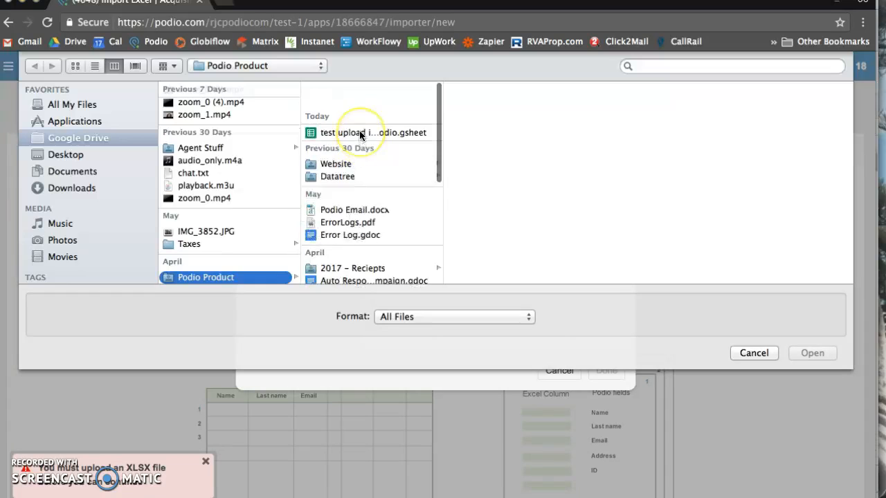
{"action": "left_click", "coordinate": [93, 187]}
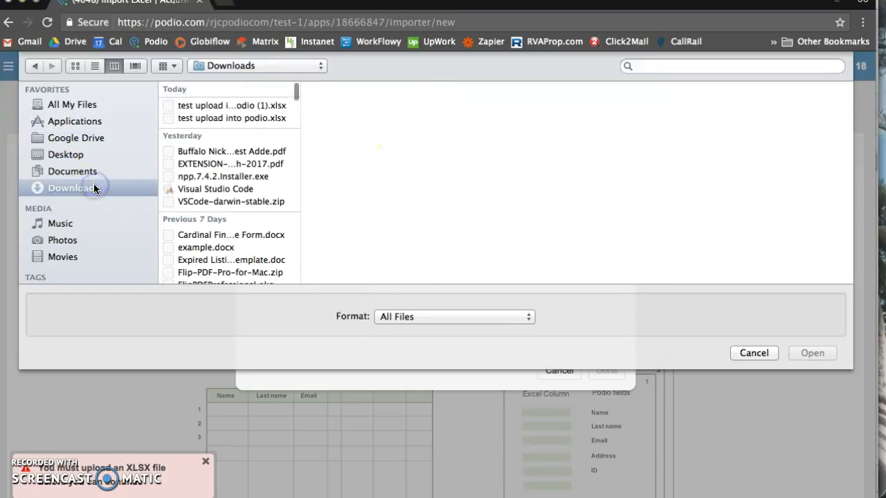
{"action": "left_click", "coordinate": [262, 105]}
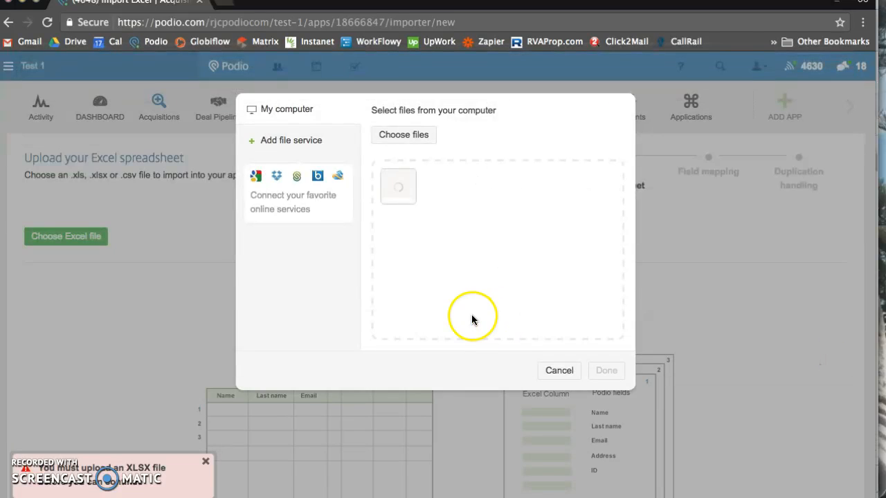
{"action": "left_click", "coordinate": [595, 367]}
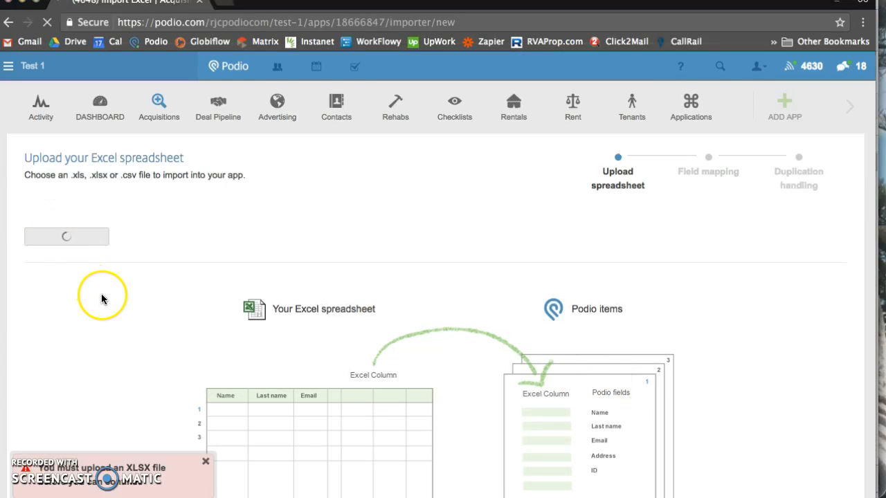
{"action": "left_click", "coordinate": [206, 464]}
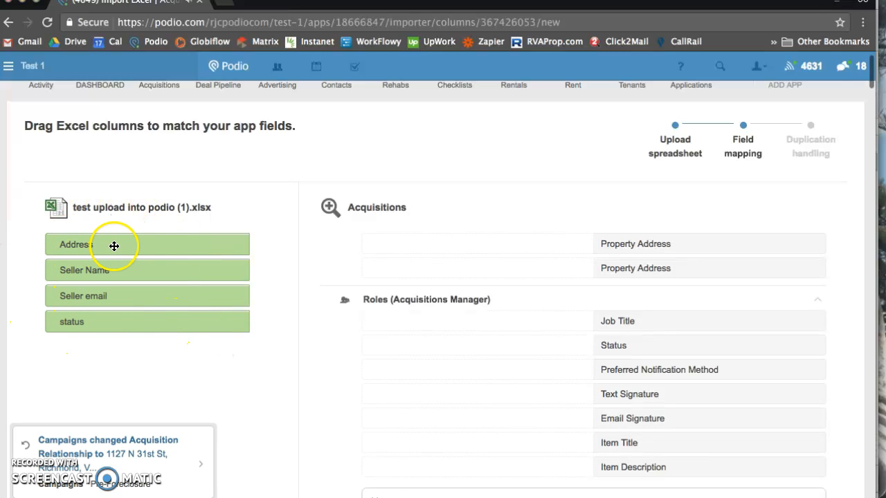
Map the Address column to the first Property Address field and the status column to the Acquisitions Status field, collapsing the Roles section
{"action": "left_click_drag", "start_coordinate": [114, 246], "coordinate": [399, 243]}
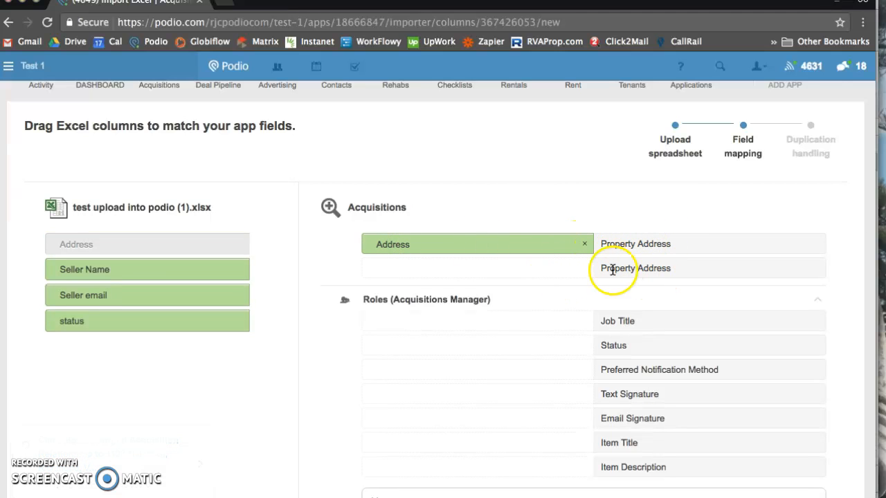
{"action": "scroll", "coordinate": [581, 277], "scroll_direction": "down", "scroll_amount": 2}
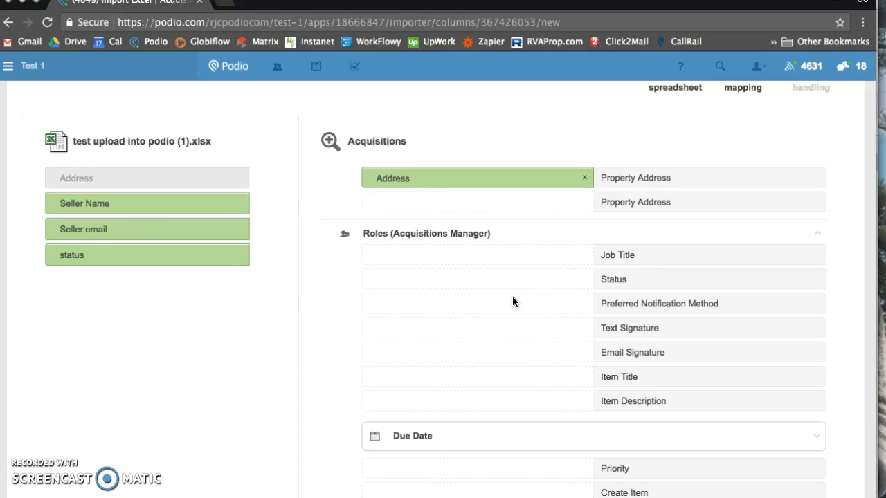
{"action": "left_click", "coordinate": [820, 238]}
{"action": "left_click", "coordinate": [819, 236]}
{"action": "left_click", "coordinate": [820, 238]}
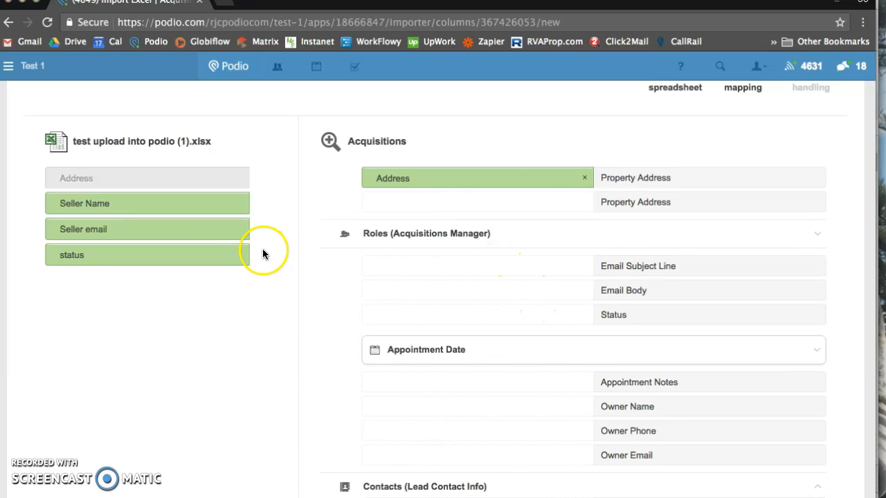
{"action": "left_click_drag", "start_coordinate": [225, 257], "coordinate": [486, 316]}
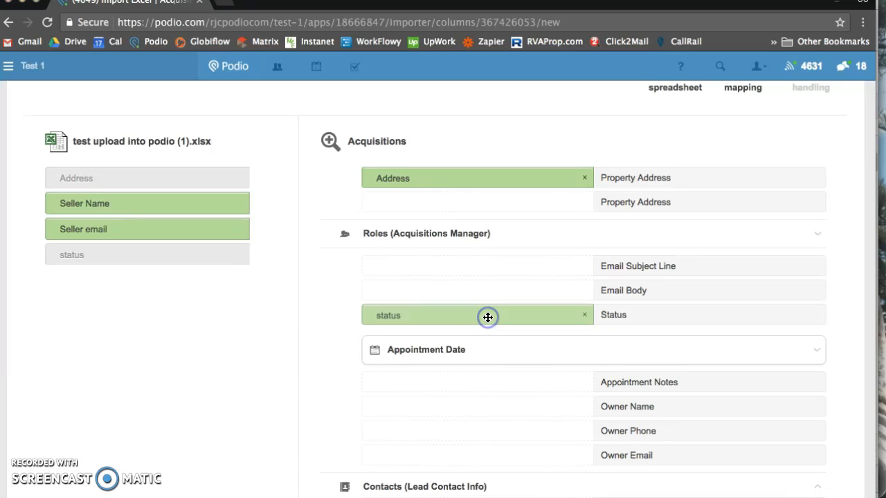
Map the Seller Name column to Owner Name and the Seller email column to Owner Email
{"action": "scroll", "coordinate": [487, 316], "scroll_direction": "down", "scroll_amount": 1}
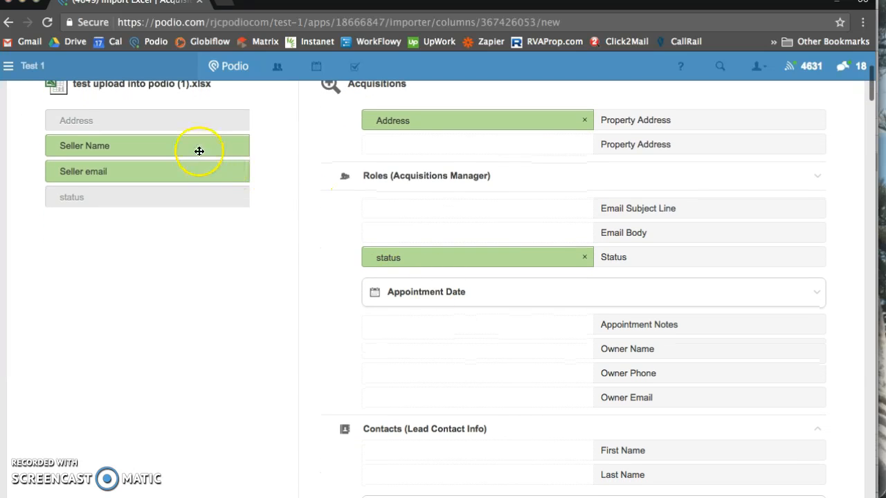
{"action": "left_click_drag", "start_coordinate": [200, 145], "coordinate": [489, 342]}
{"action": "left_click_drag", "start_coordinate": [230, 174], "coordinate": [524, 392]}
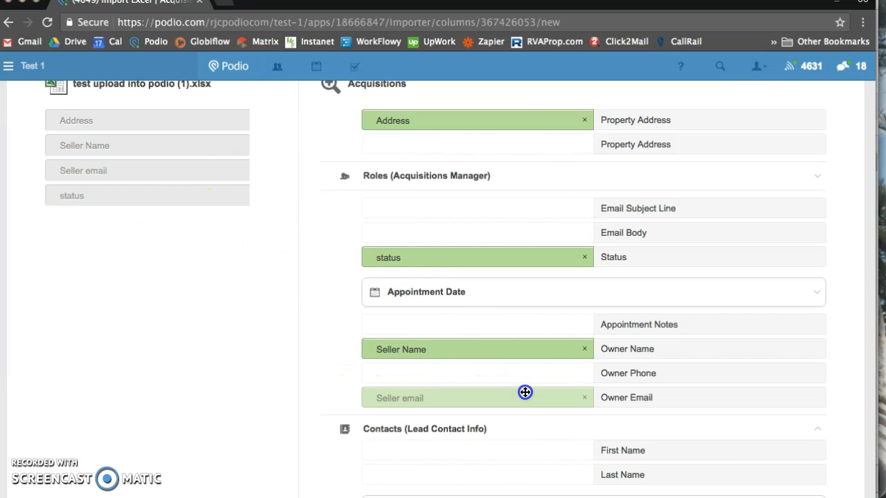
Expand the Email Address options under Contacts (Lead Contact Info) to examine them, and collapse that contacts section
{"action": "scroll", "coordinate": [524, 392], "scroll_direction": "down", "scroll_amount": 3}
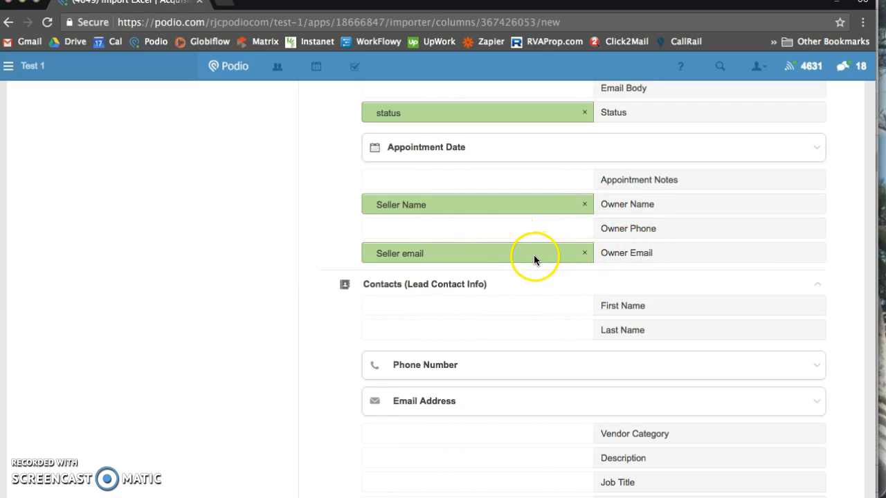
{"action": "left_click", "coordinate": [817, 405]}
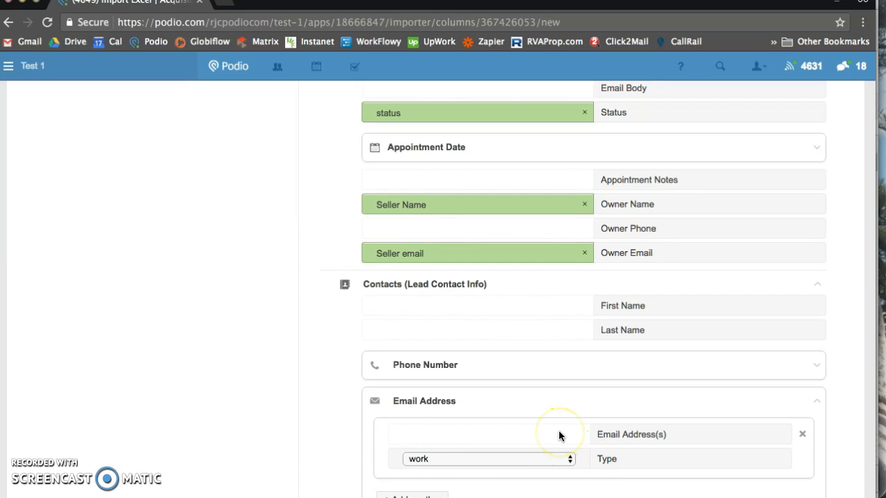
{"action": "left_click", "coordinate": [510, 409]}
{"action": "left_click", "coordinate": [561, 234]}
{"action": "left_click", "coordinate": [818, 285]}
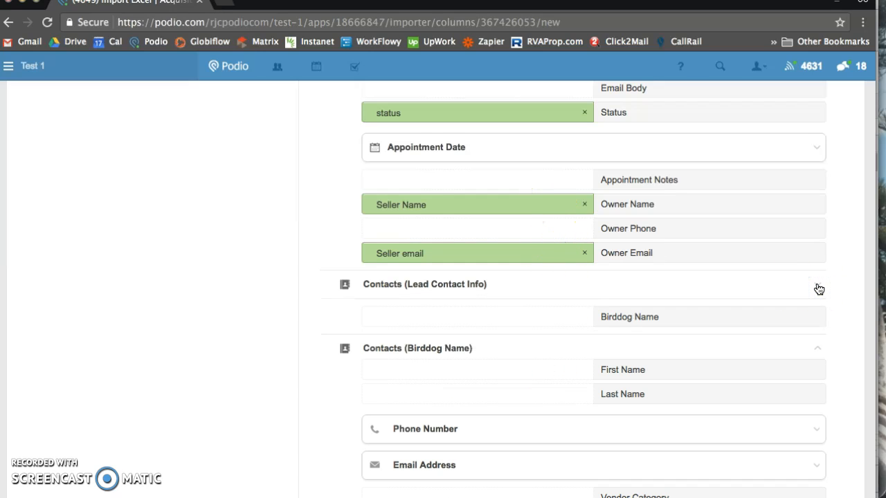
Submit the completed field mapping and continue past the Duplication handling explanation to the duplicate-key settings
{"action": "scroll", "coordinate": [548, 298], "scroll_direction": "down", "scroll_amount": 15}
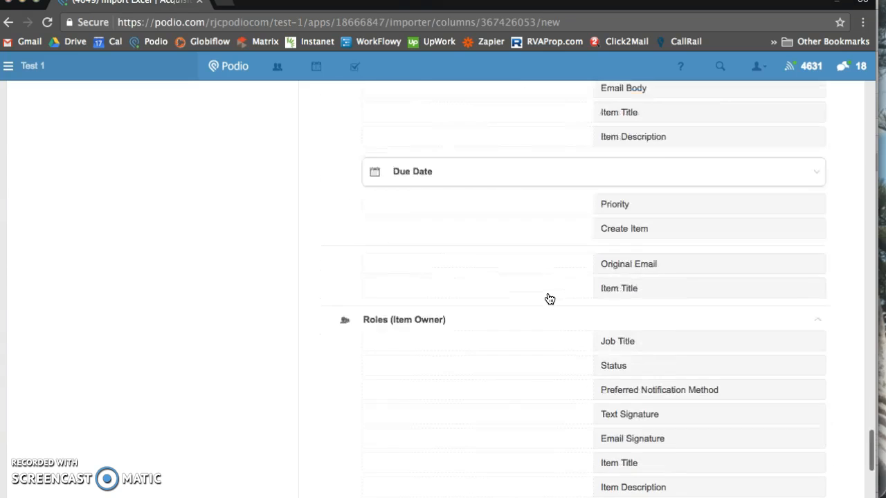
{"action": "left_click", "coordinate": [812, 426]}
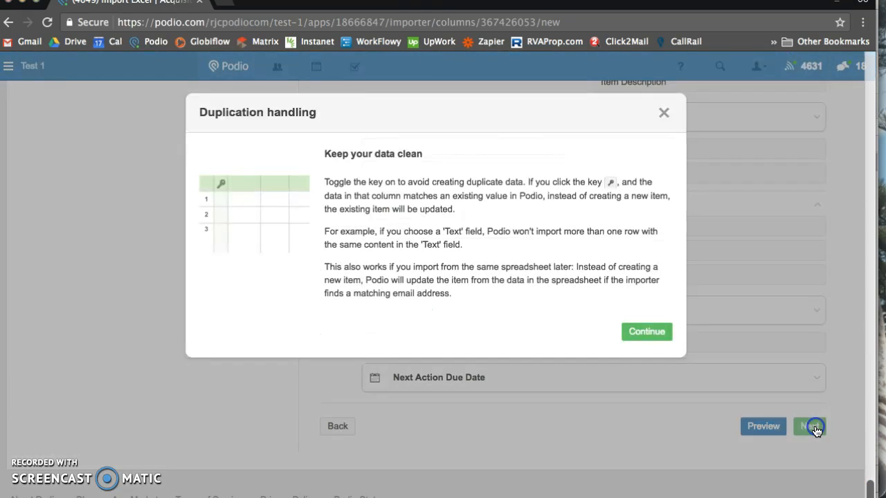
{"action": "left_click", "coordinate": [778, 423]}
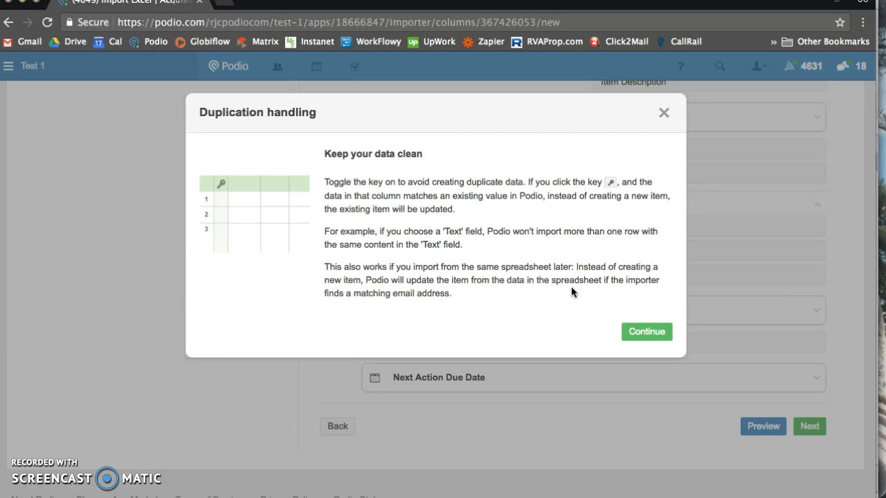
{"action": "left_click", "coordinate": [645, 331]}
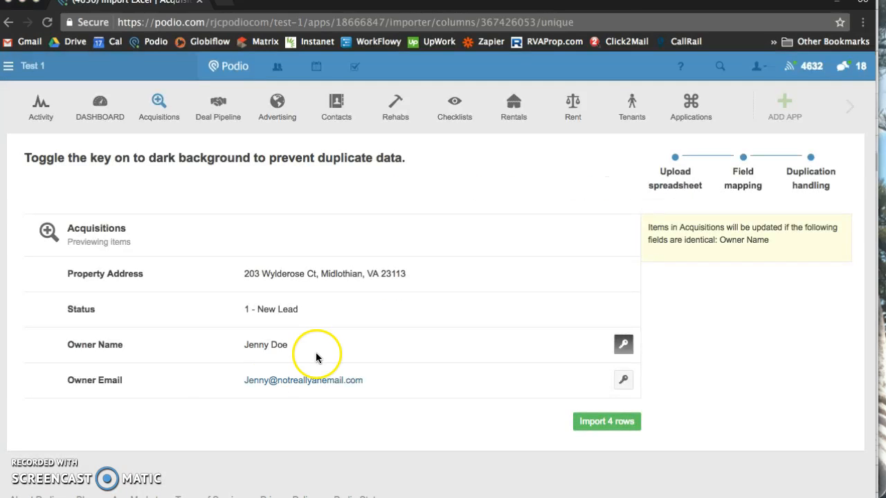
Turn off the duplicate-check key for Owner Name and import the 4 spreadsheet rows
{"action": "left_click", "coordinate": [625, 345]}
{"action": "left_click", "coordinate": [625, 348]}
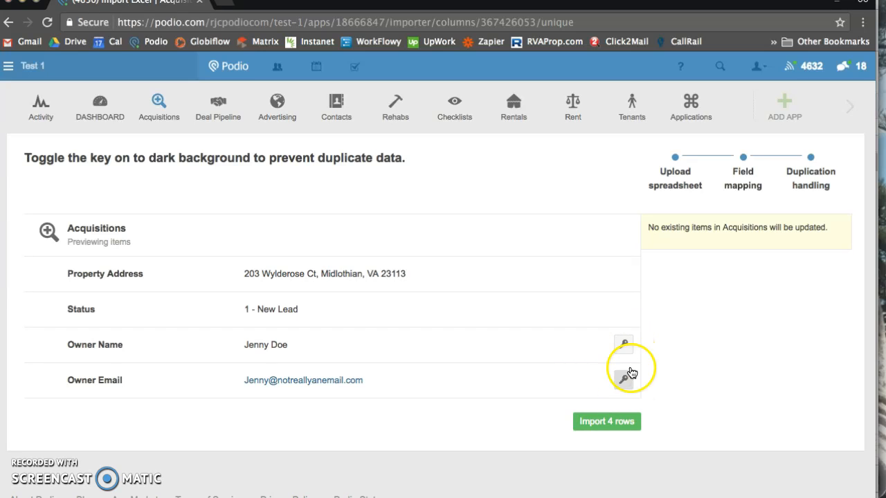
{"action": "left_click", "coordinate": [622, 428]}
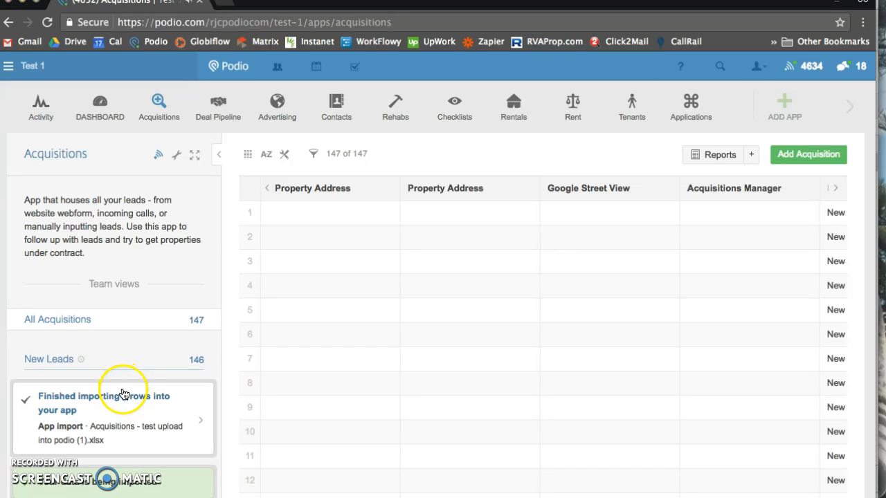
Show the All Acquisitions view, refresh it, and check the imported rows' Property Address, Google Street View and Status columns
{"action": "left_click", "coordinate": [85, 322]}
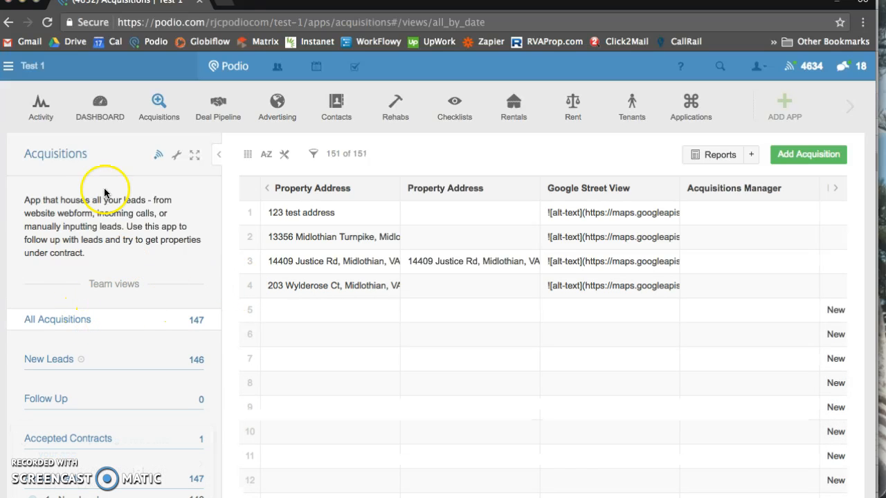
{"action": "left_click", "coordinate": [47, 24]}
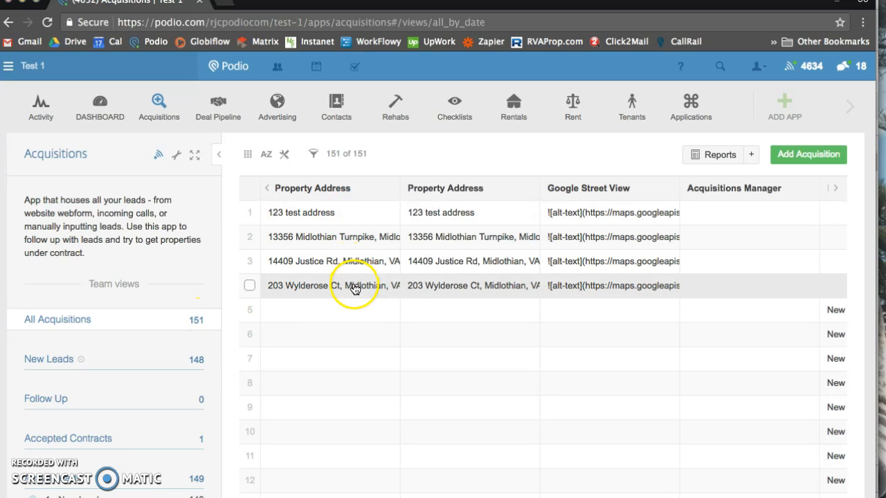
{"action": "scroll", "coordinate": [367, 289], "scroll_direction": "right", "scroll_amount": 5}
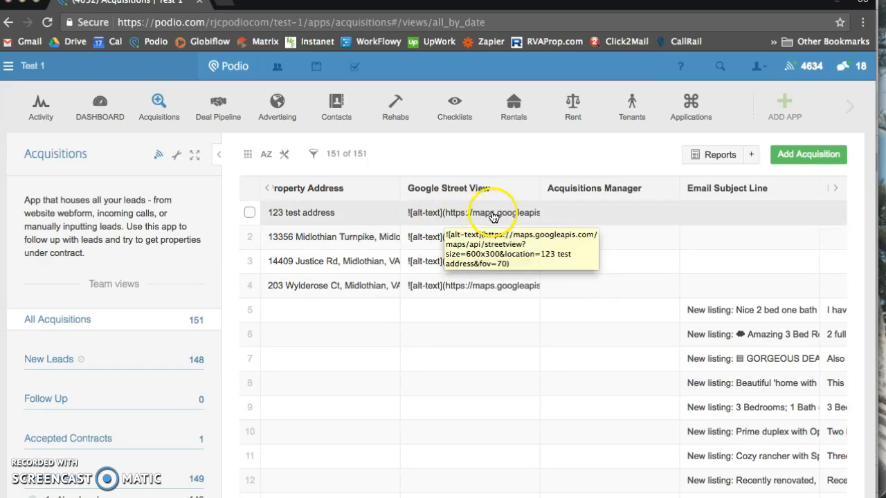
{"action": "scroll", "coordinate": [493, 249], "scroll_direction": "right", "scroll_amount": 5}
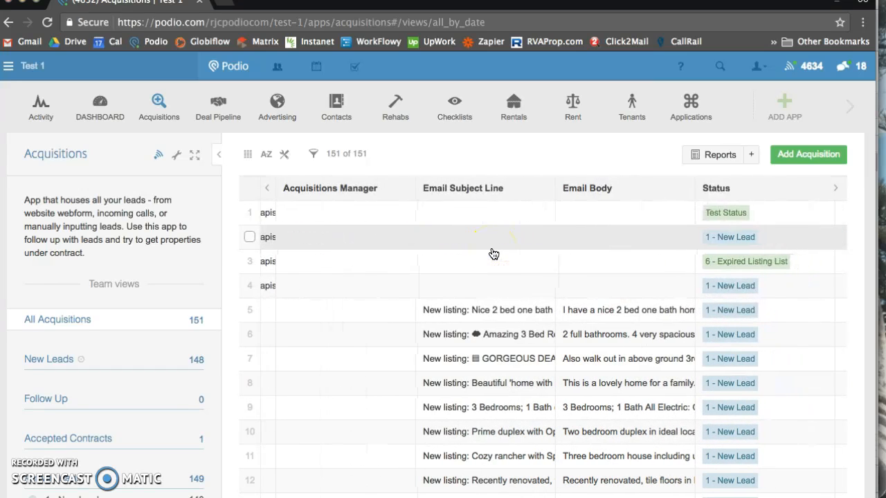
{"action": "scroll", "coordinate": [492, 254], "scroll_direction": "right", "scroll_amount": 1}
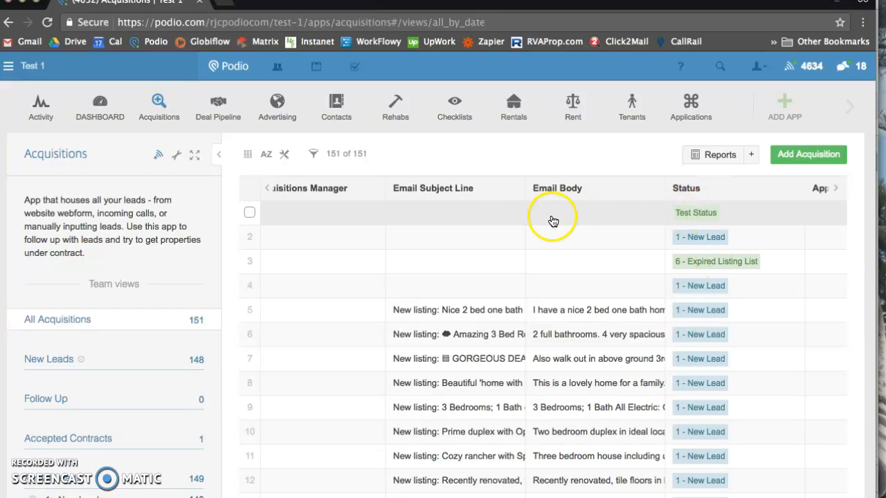
{"action": "scroll", "coordinate": [552, 232], "scroll_direction": "left", "scroll_amount": 10}
Open the acquisition in the third row and review its map, street view, Status, owner fields and Lead Contact Info
{"action": "left_click", "coordinate": [348, 261]}
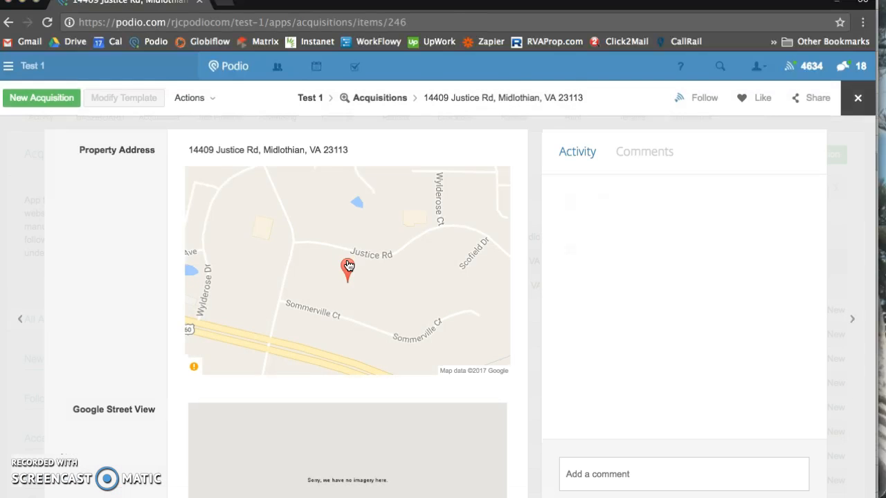
{"action": "scroll", "coordinate": [127, 340], "scroll_direction": "down", "scroll_amount": 2}
{"action": "scroll", "coordinate": [126, 340], "scroll_direction": "down", "scroll_amount": 8}
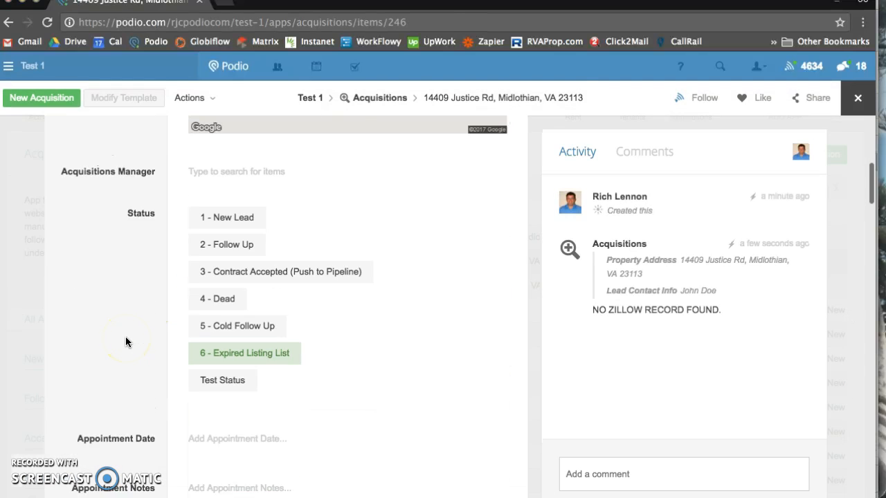
{"action": "left_click", "coordinate": [215, 208]}
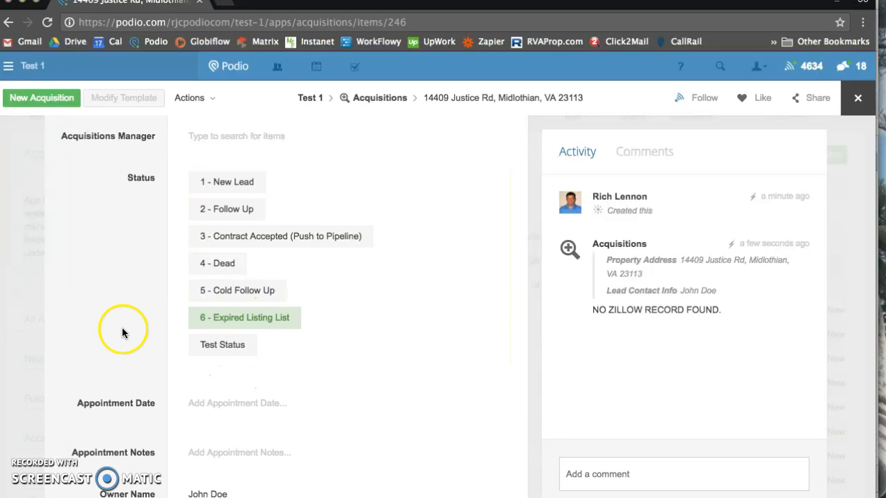
{"action": "scroll", "coordinate": [114, 323], "scroll_direction": "up", "scroll_amount": 5}
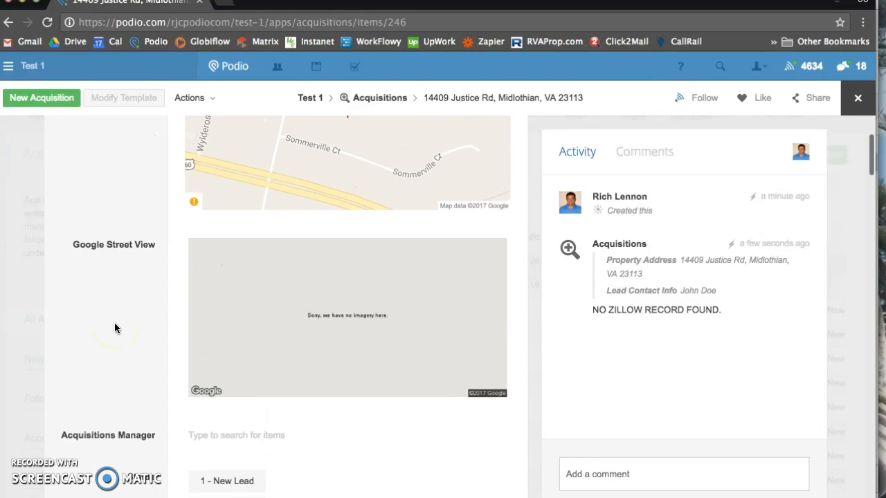
{"action": "scroll", "coordinate": [132, 331], "scroll_direction": "down", "scroll_amount": 8}
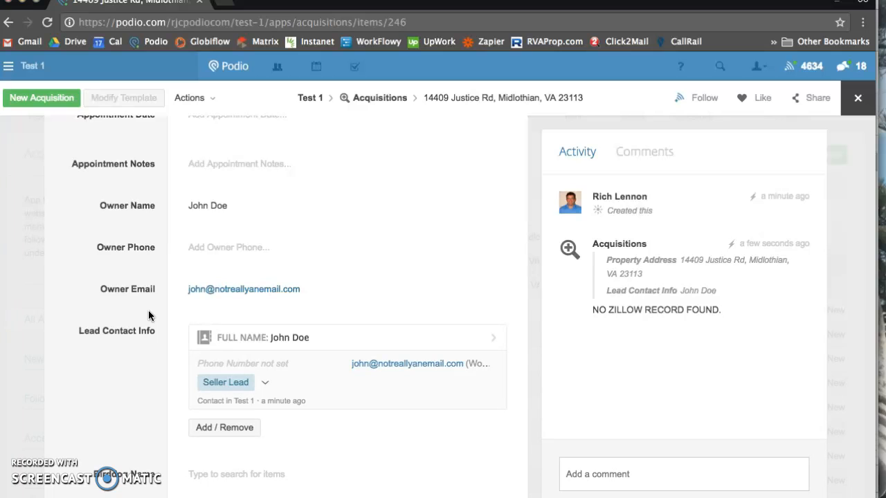
{"action": "scroll", "coordinate": [124, 270], "scroll_direction": "up", "scroll_amount": 15}
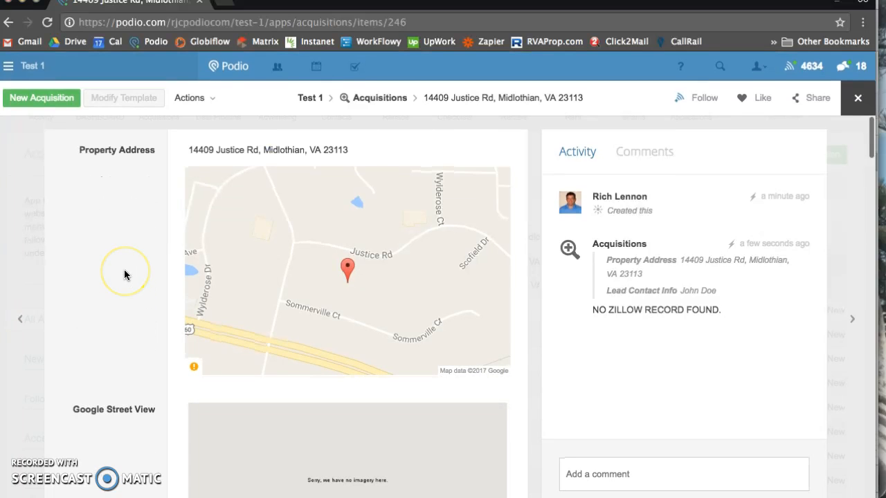